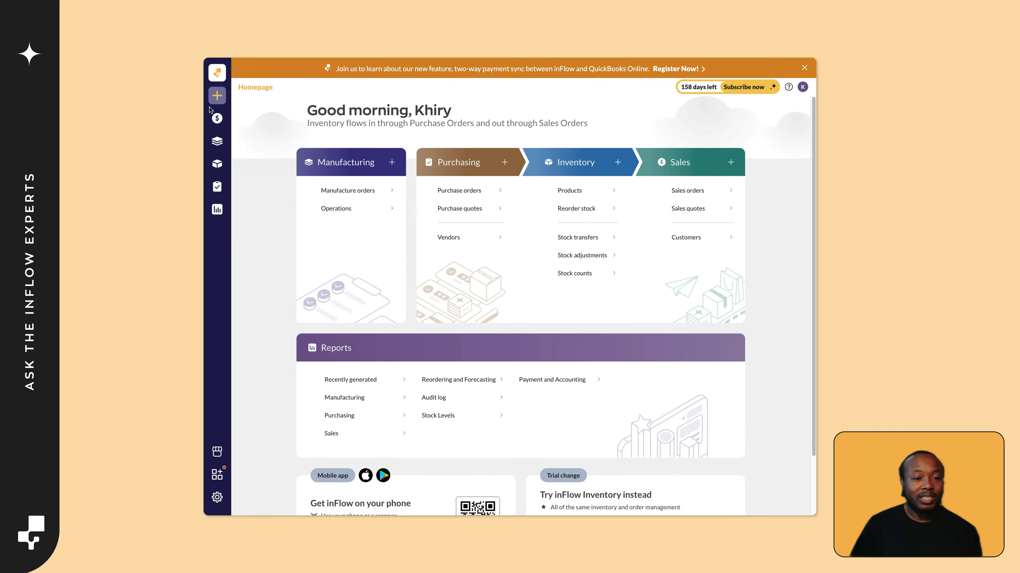
Create a new purchase order for the vendor inFlow, keeping Default Location as its location.
left_click(217, 98)
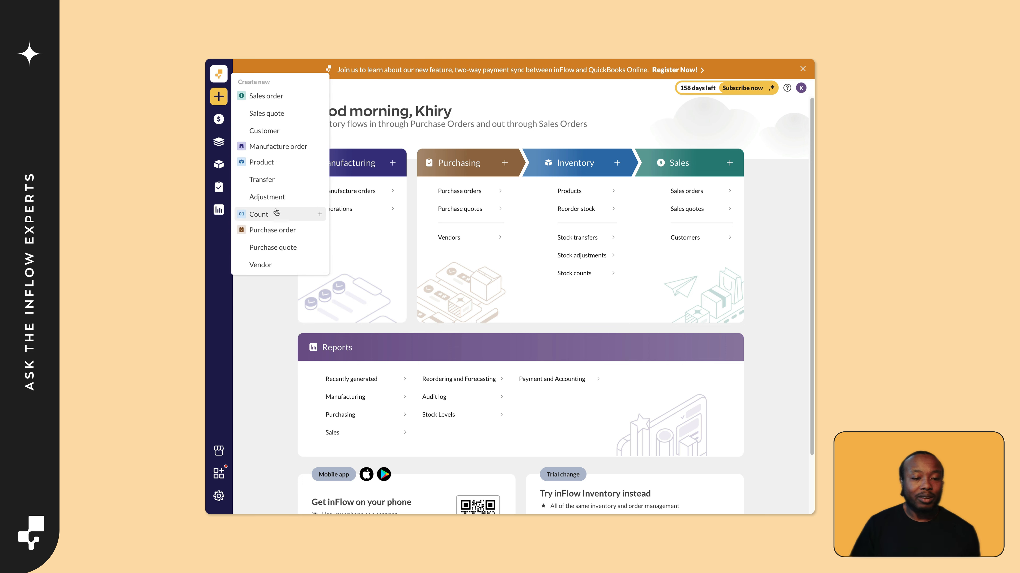
left_click(283, 230)
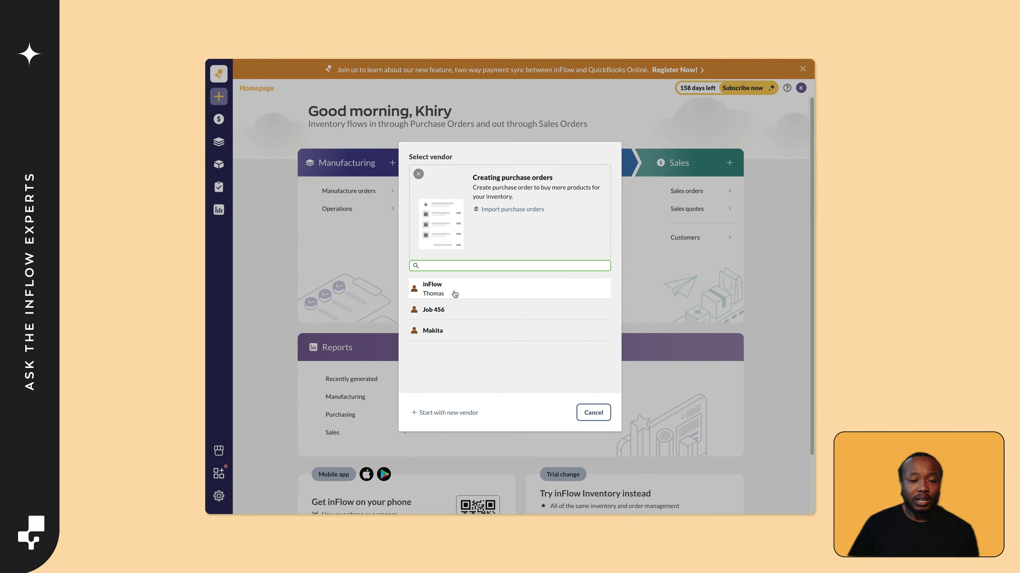
left_click(455, 294)
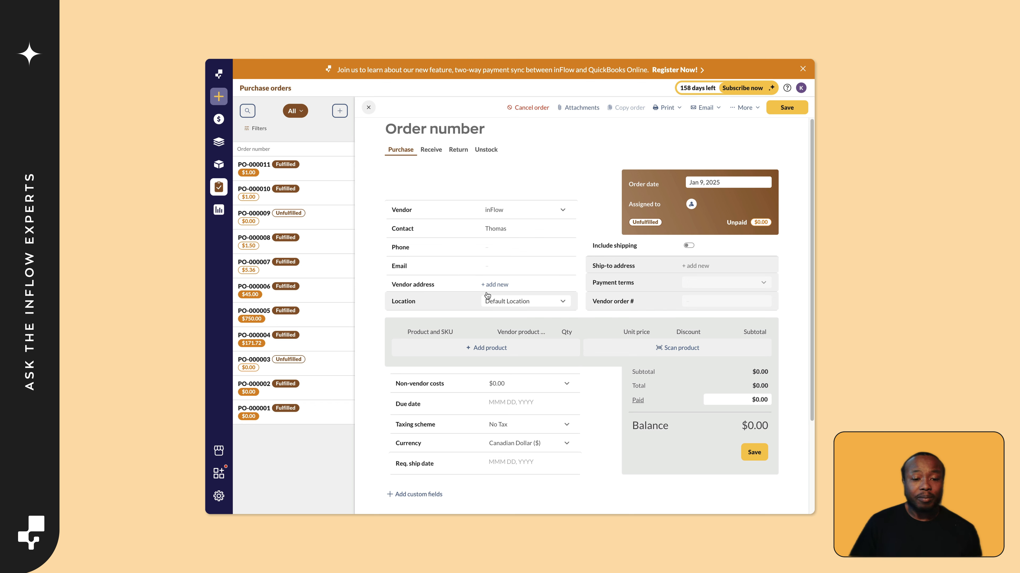
left_click(512, 308)
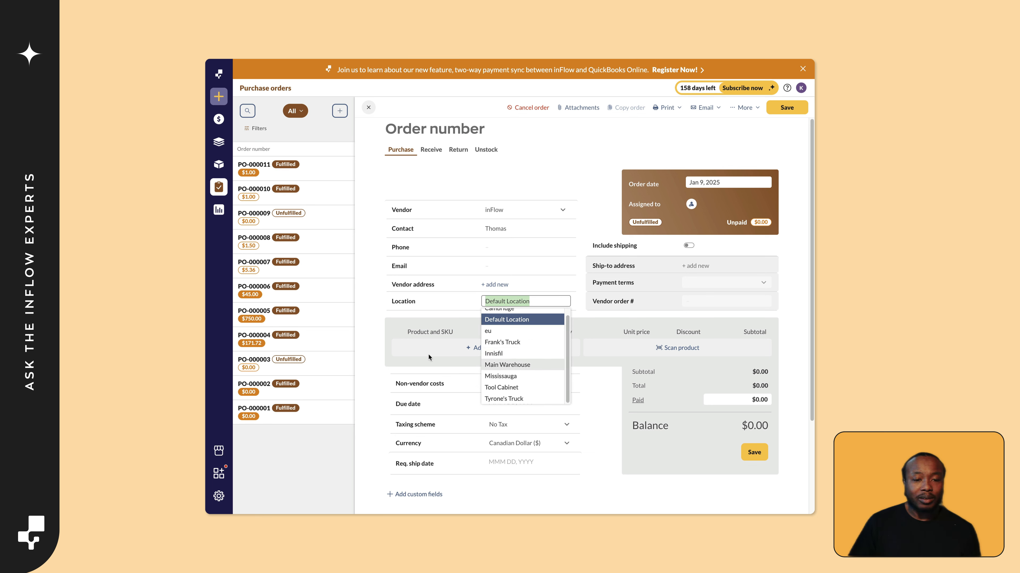
left_click(375, 313)
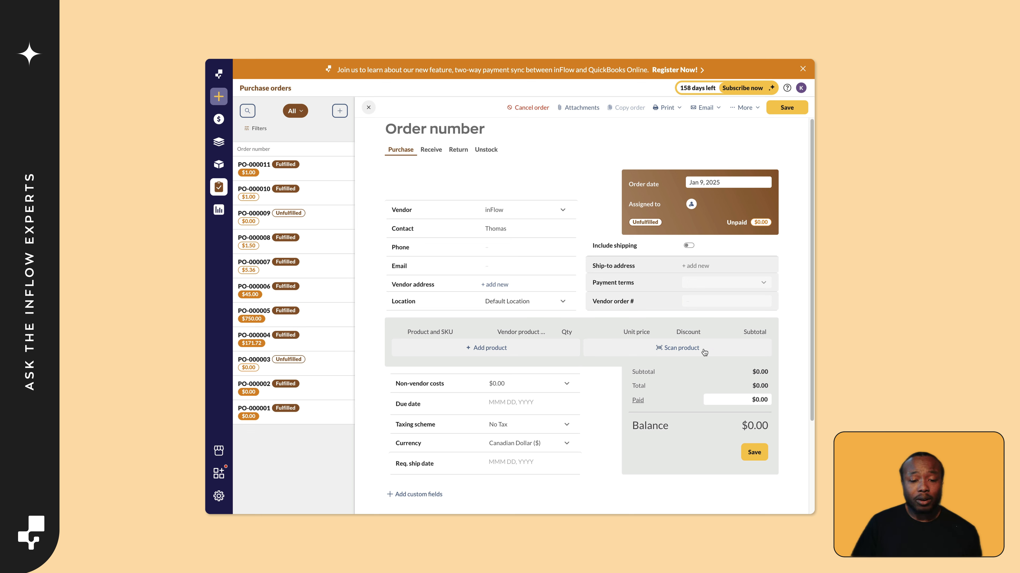
Add the product Book to the purchase order with a quantity of 10 and save the order.
left_click(475, 348)
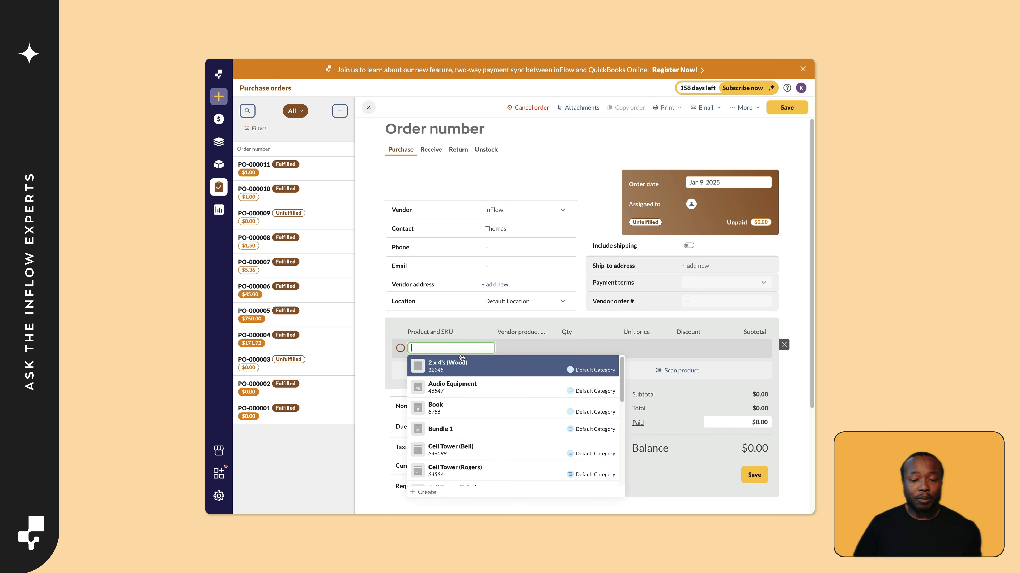
left_click(451, 418)
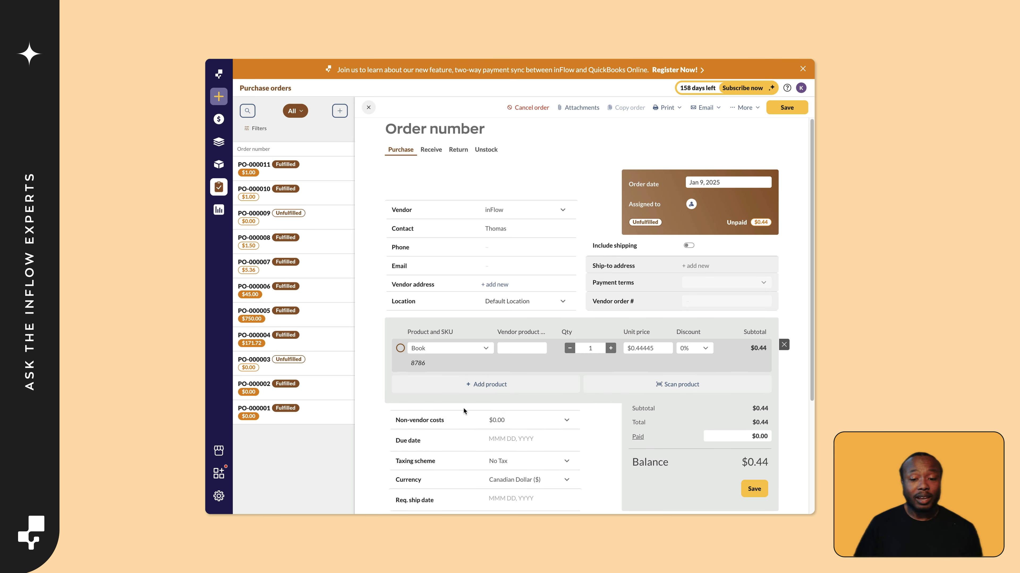
left_click(599, 348)
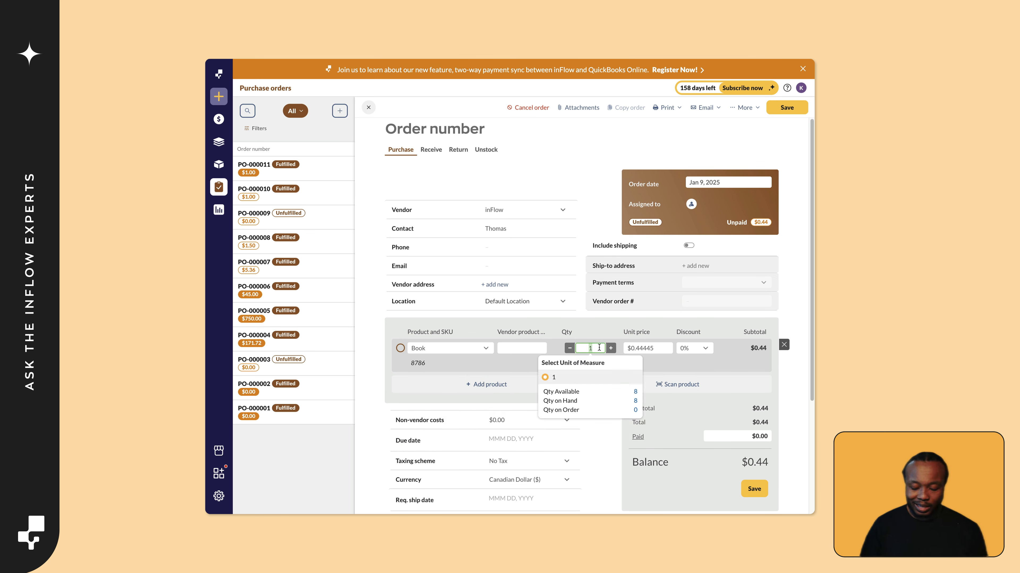
type("10")
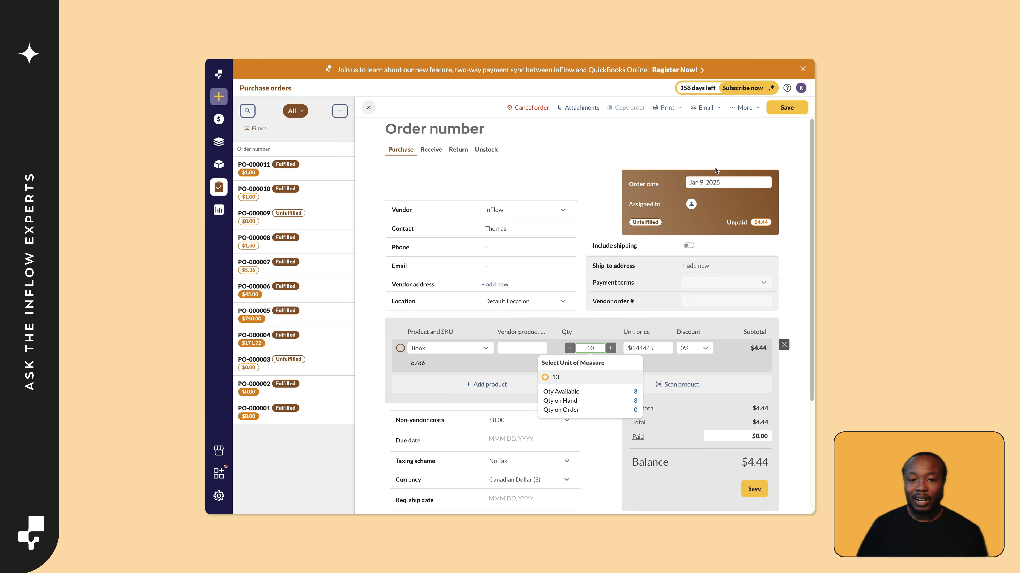
left_click(777, 112)
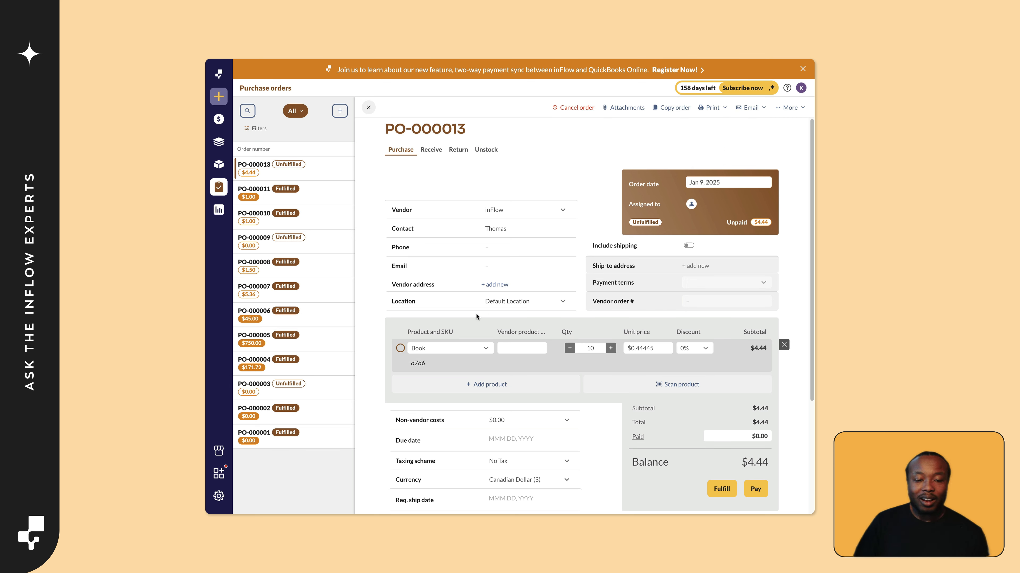
Set the Book line's unit price to $0.99 and save the order.
left_click(640, 346)
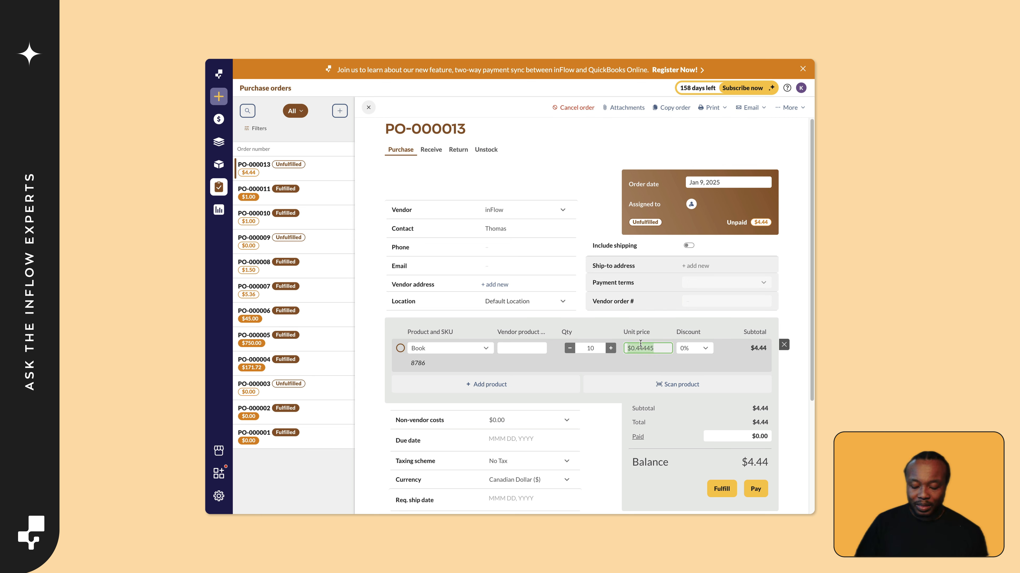
type("0")
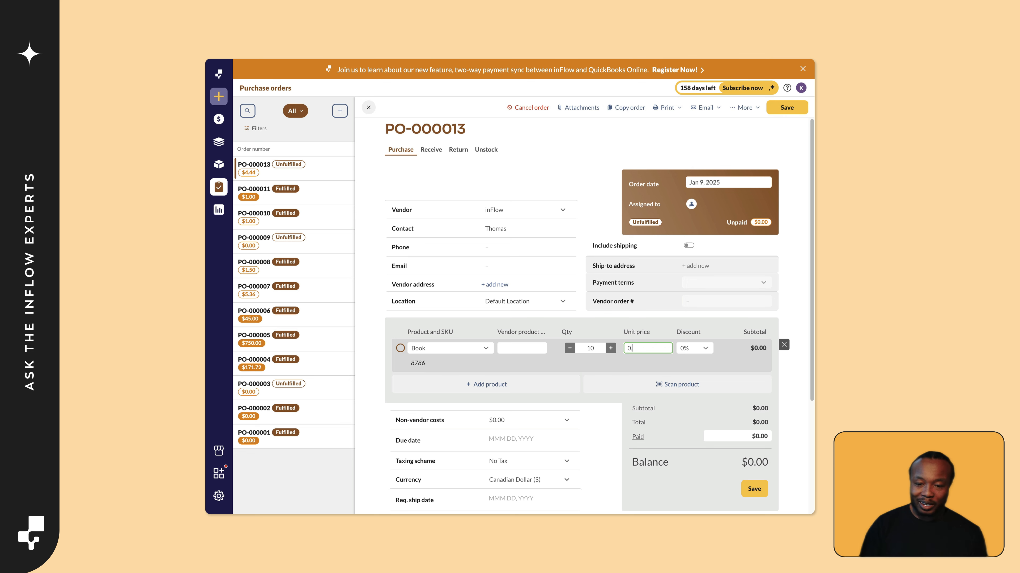
type(".99")
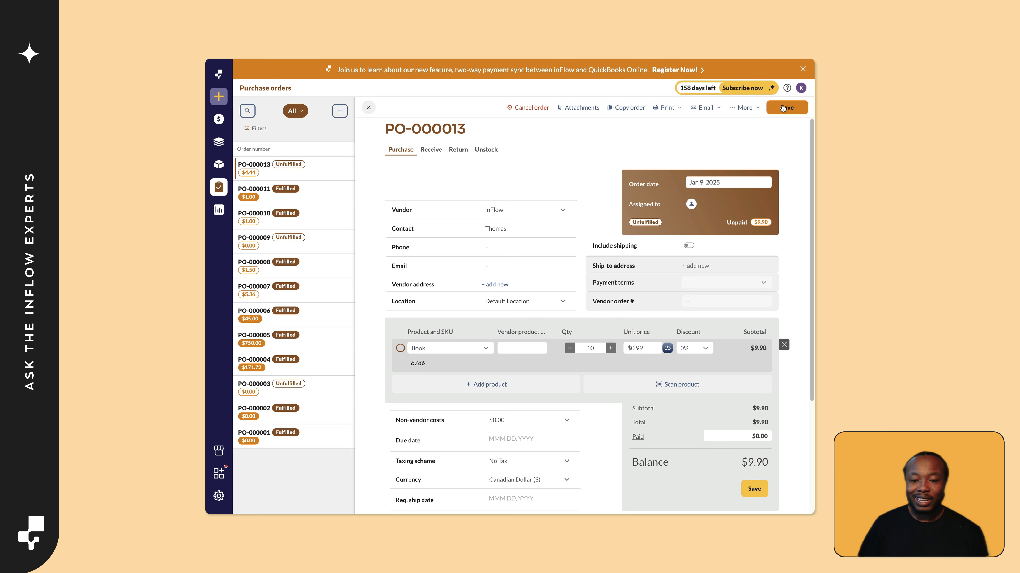
left_click(786, 107)
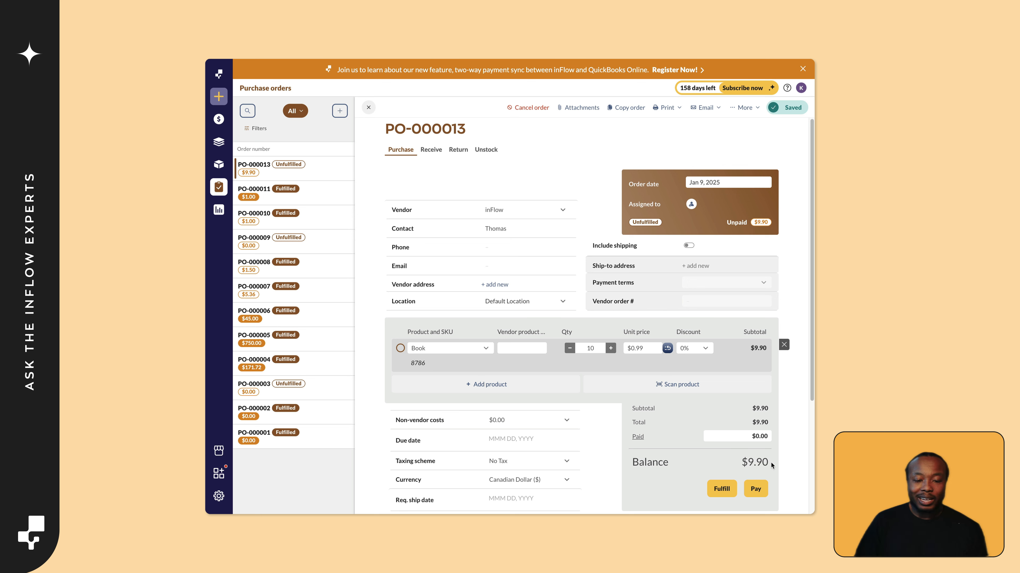
Set the order's non-vendor costs to the fixed amount $10.00 and save the order.
scroll(789, 441, "down", 2)
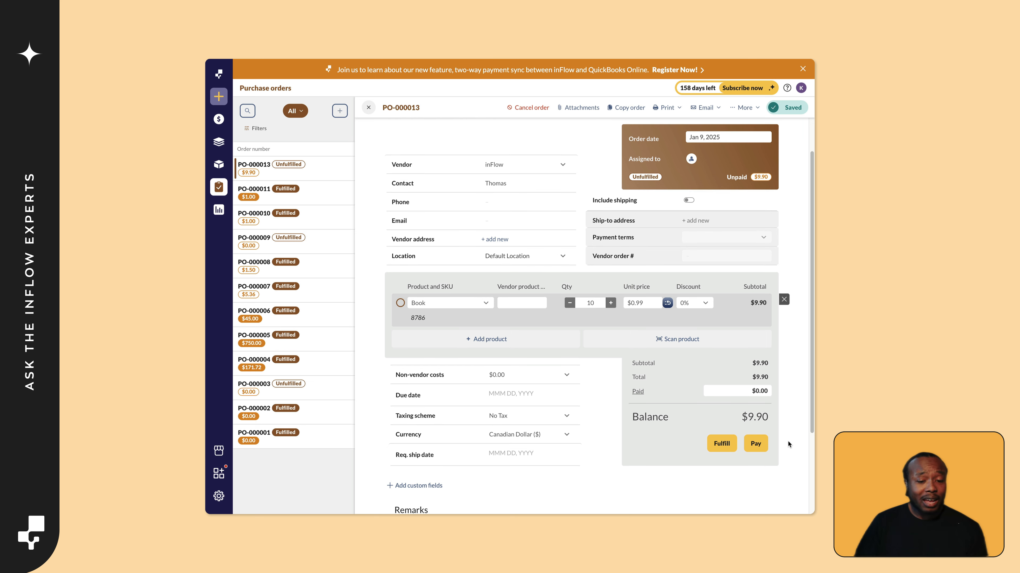
left_click(521, 418)
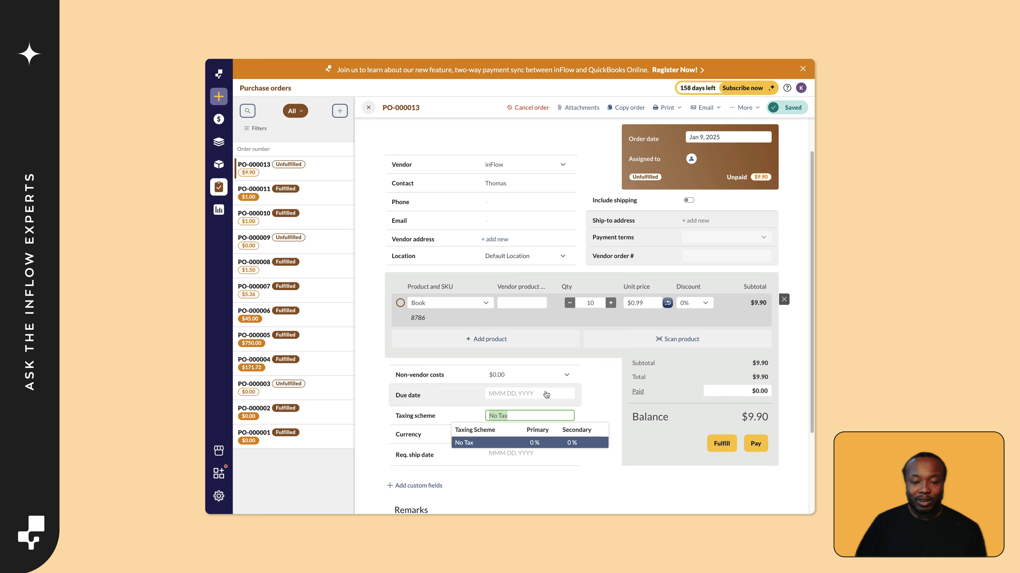
left_click(535, 380)
type("10")
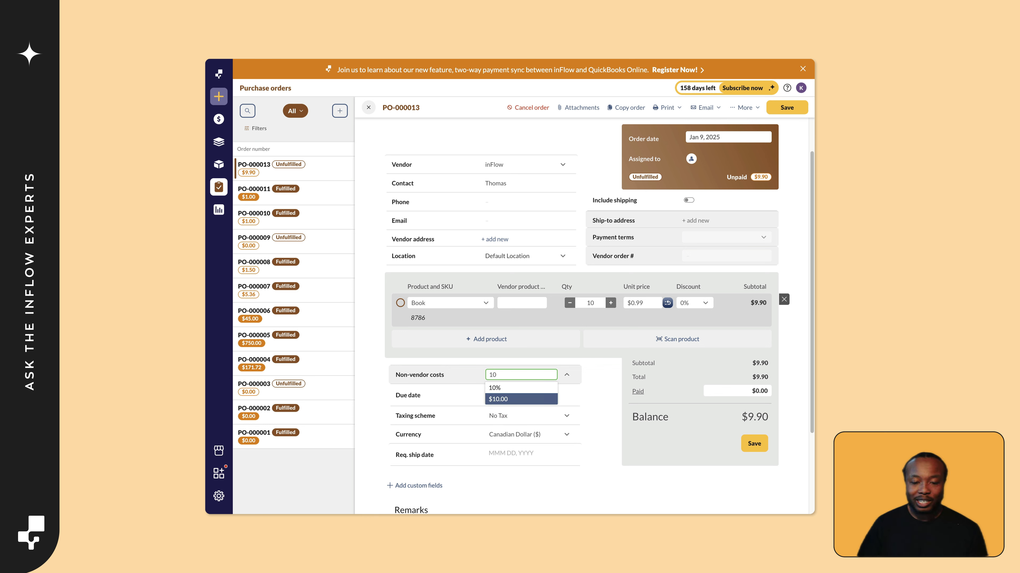
left_click(532, 399)
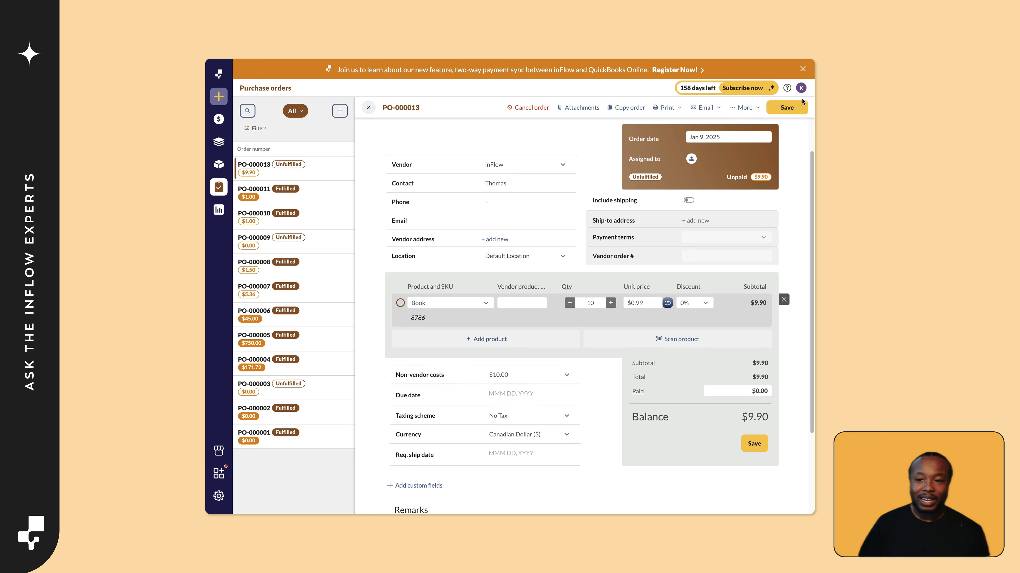
left_click(797, 110)
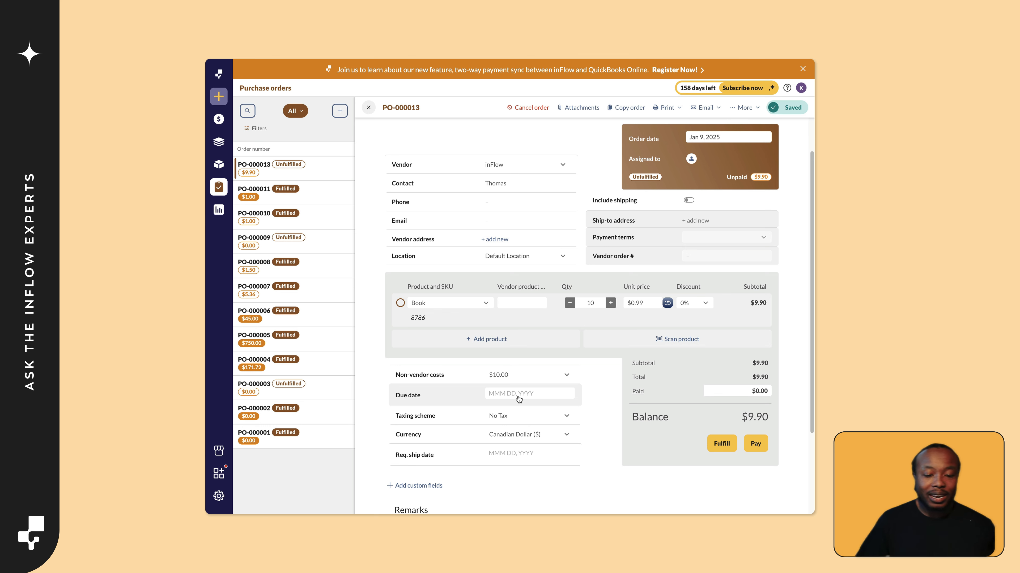
Set the requested ship date to Jan 23, 2025 and save the order.
left_click(513, 455)
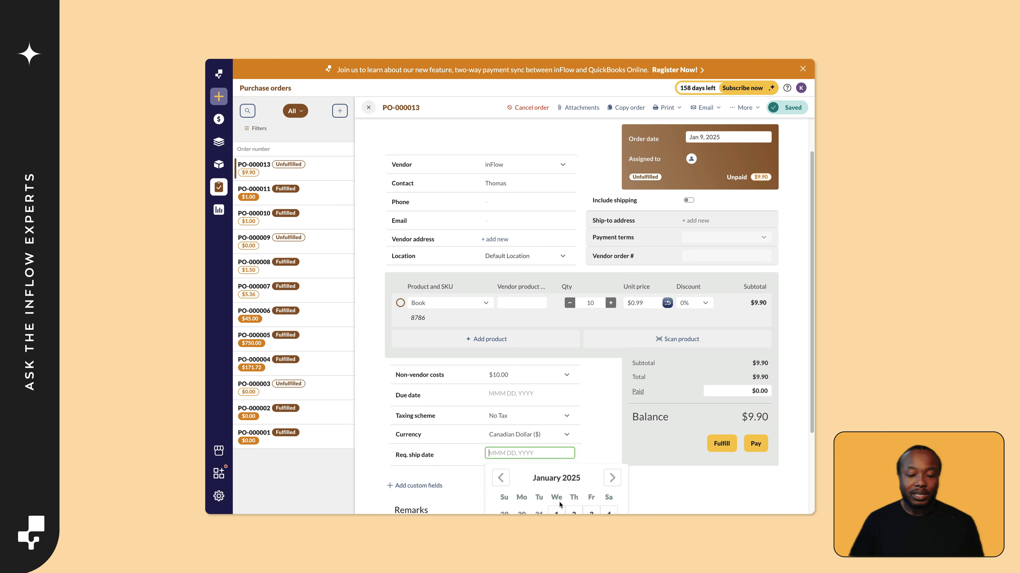
scroll(558, 514, "down", 3)
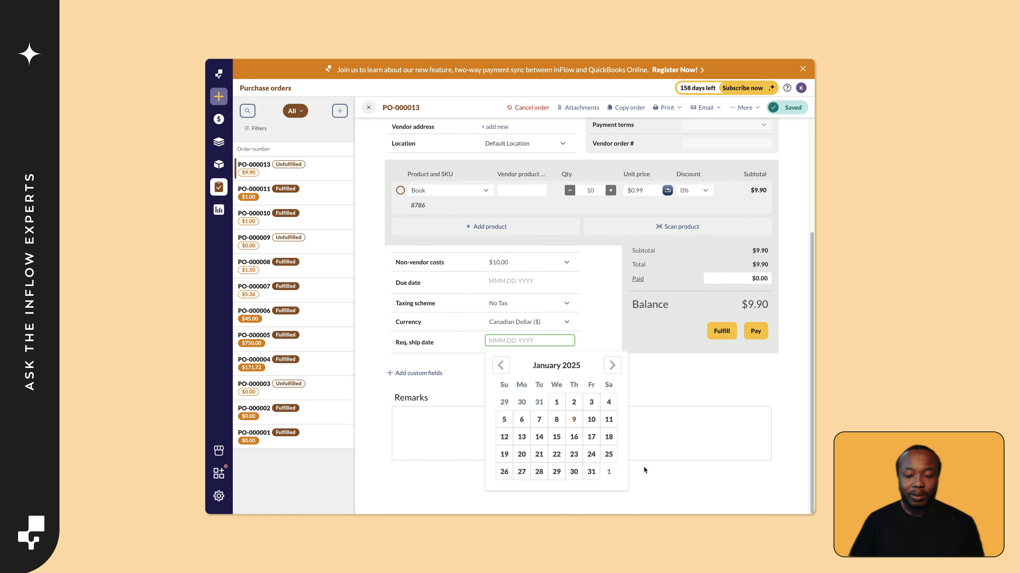
left_click(576, 454)
left_click(787, 107)
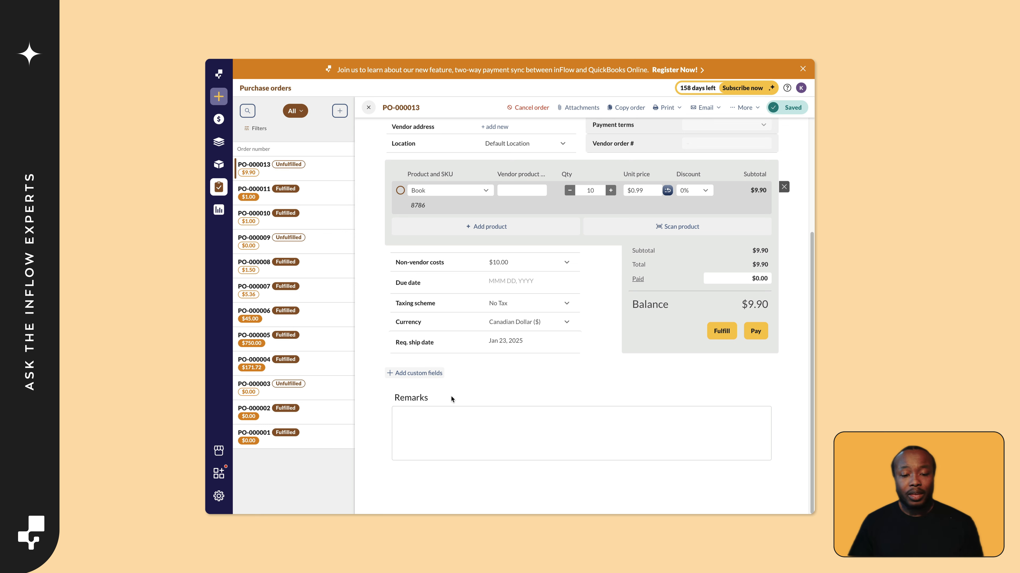
Pay the full balance of the purchase order.
left_click(462, 422)
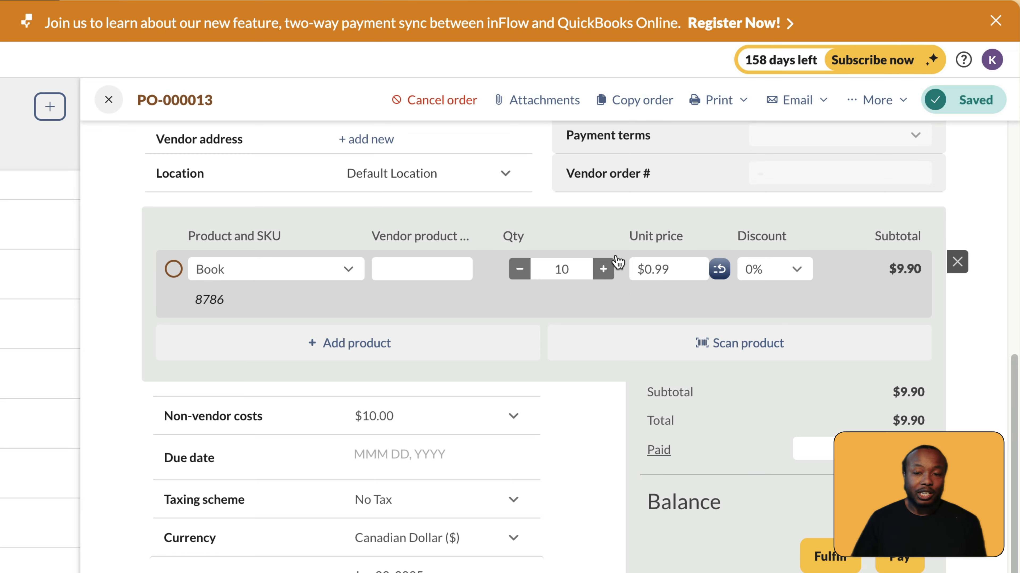
scroll(612, 311, "up", 3)
scroll(612, 310, "up", 5)
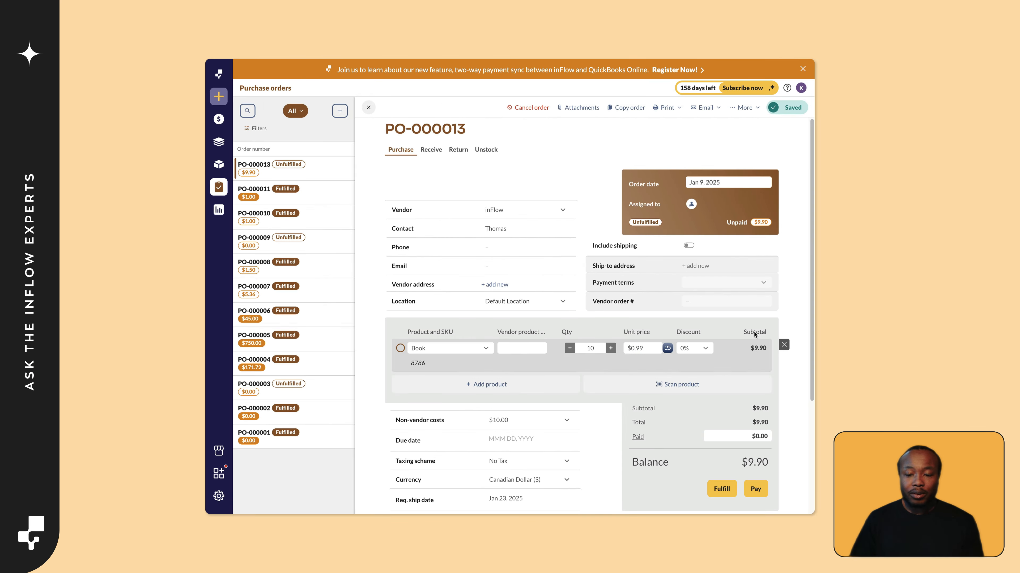
scroll(754, 334, "down", 4)
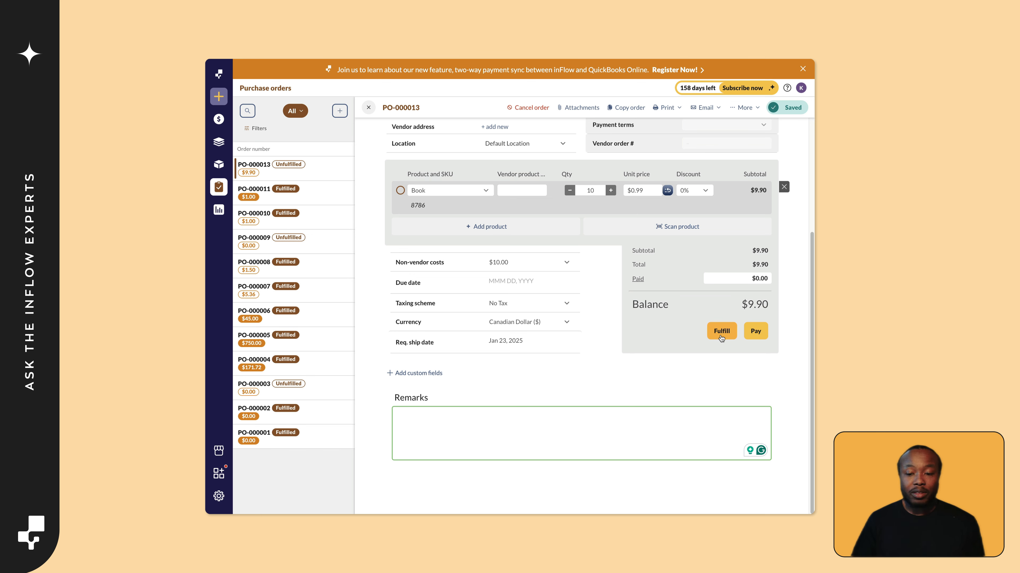
left_click(747, 331)
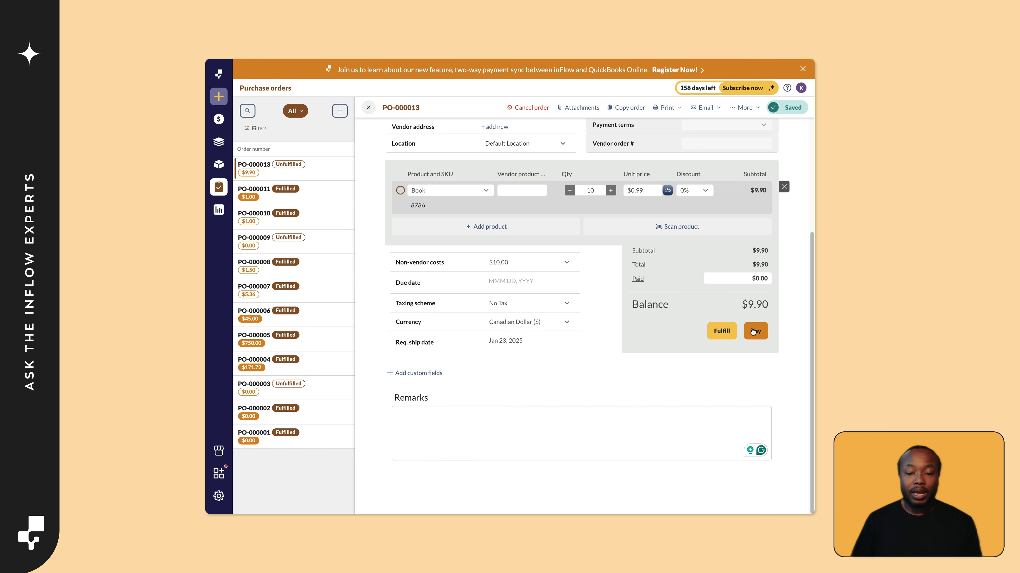
Receive all ordered items on the purchase order using Auto fill.
scroll(779, 344, "up", 5)
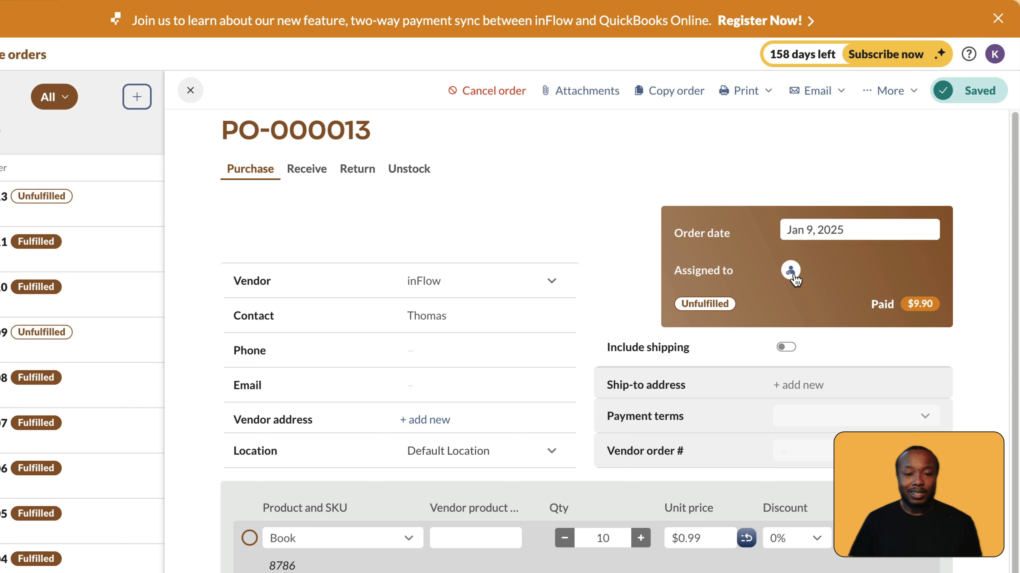
left_click(313, 170)
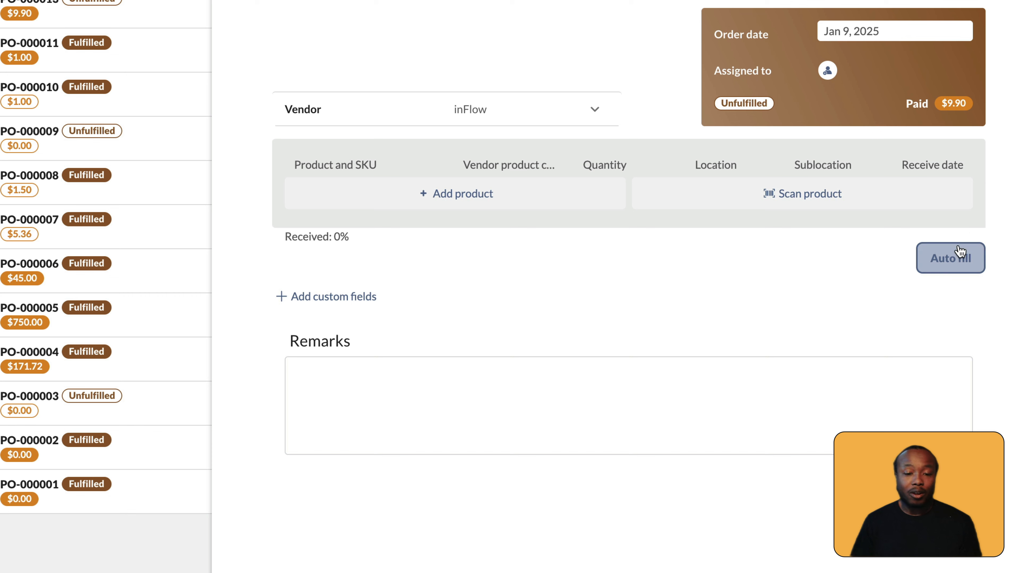
left_click(919, 459)
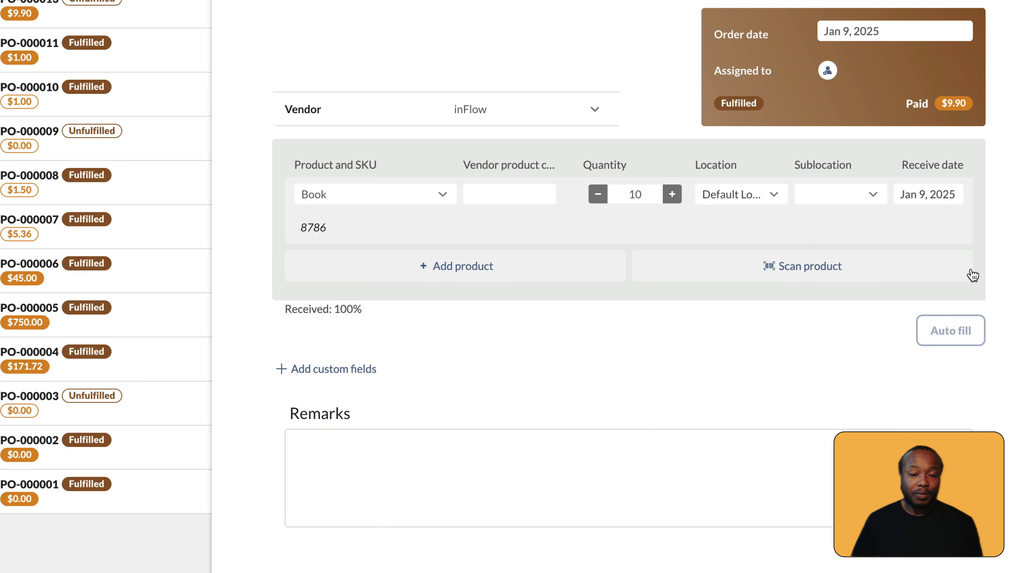
Look through the location options for the received Book line and open its sublocation choices.
left_click(766, 197)
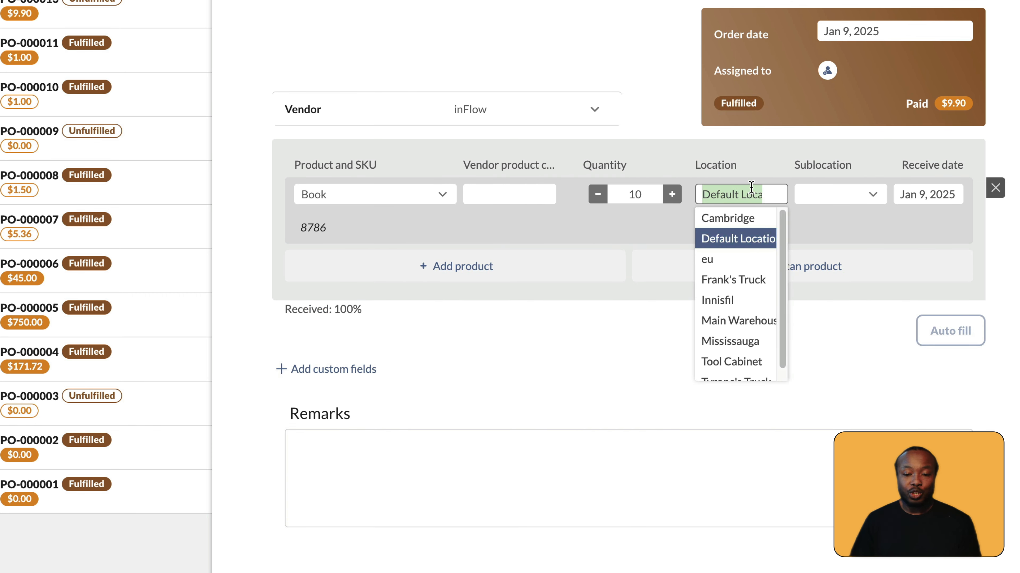
scroll(738, 296, "down", 1)
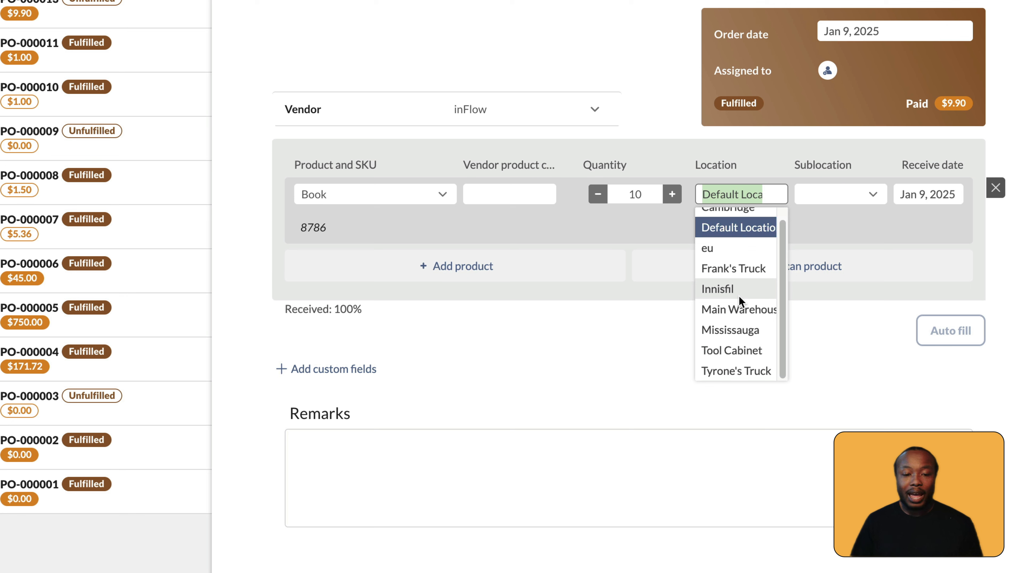
scroll(738, 296, "up", 1)
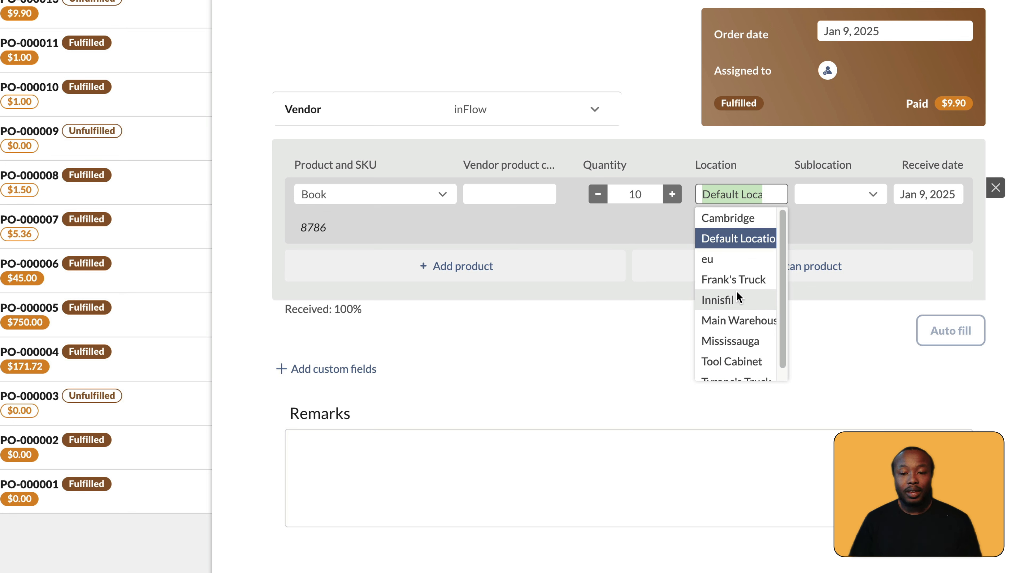
left_click(861, 197)
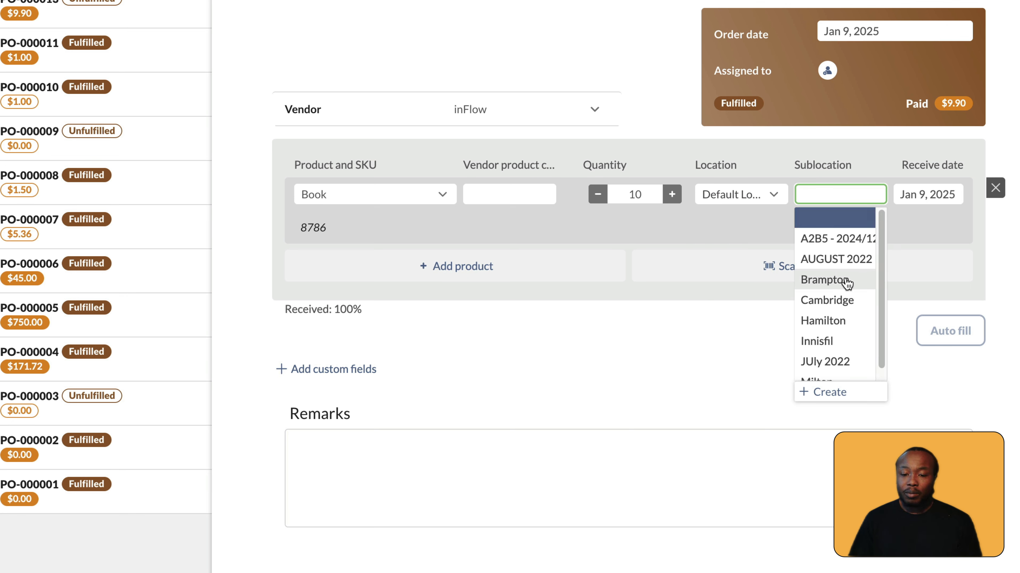